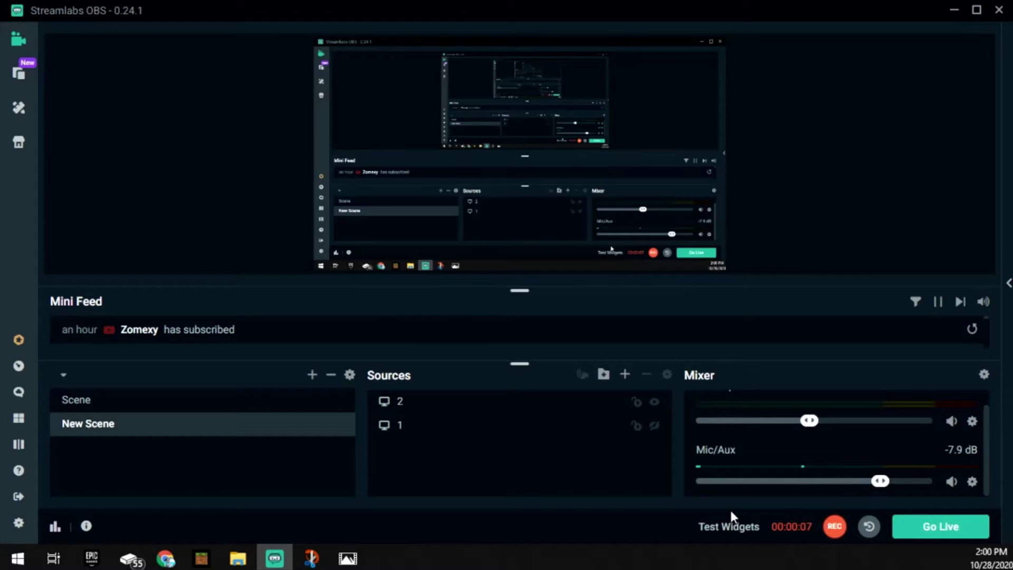
# - Restart the Streamlabs OBS recording from zero
pyautogui.click(839, 525)
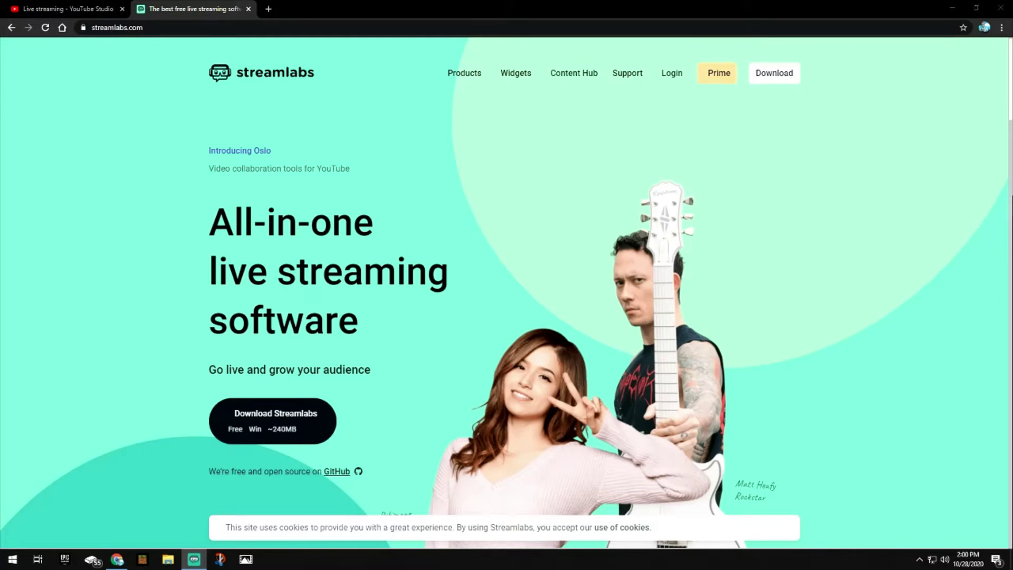
# - Scroll down the streamlabs.com homepage and back to the top
pyautogui.scroll(-2, 159, 248)
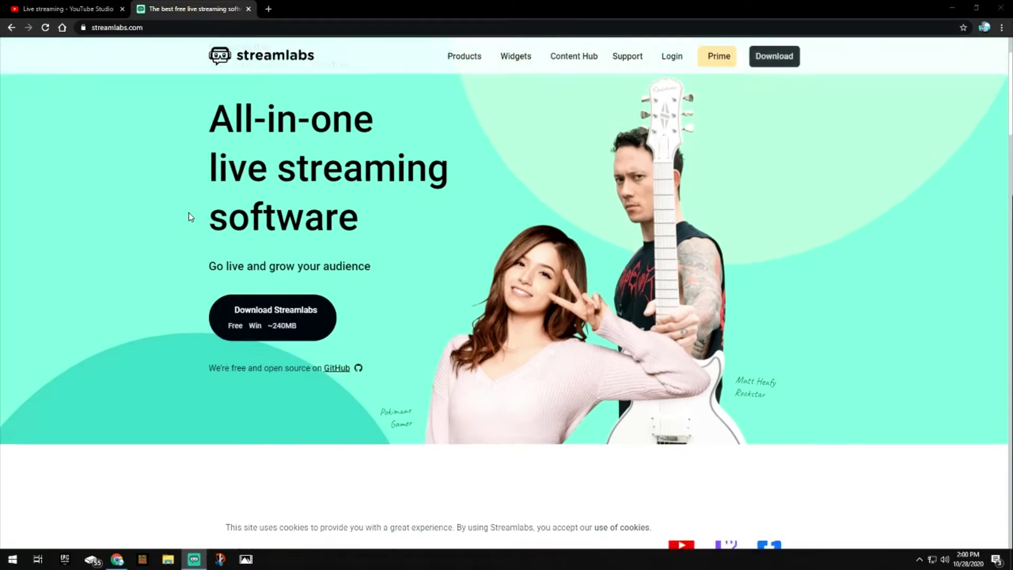
pyautogui.scroll(2, 278, 302)
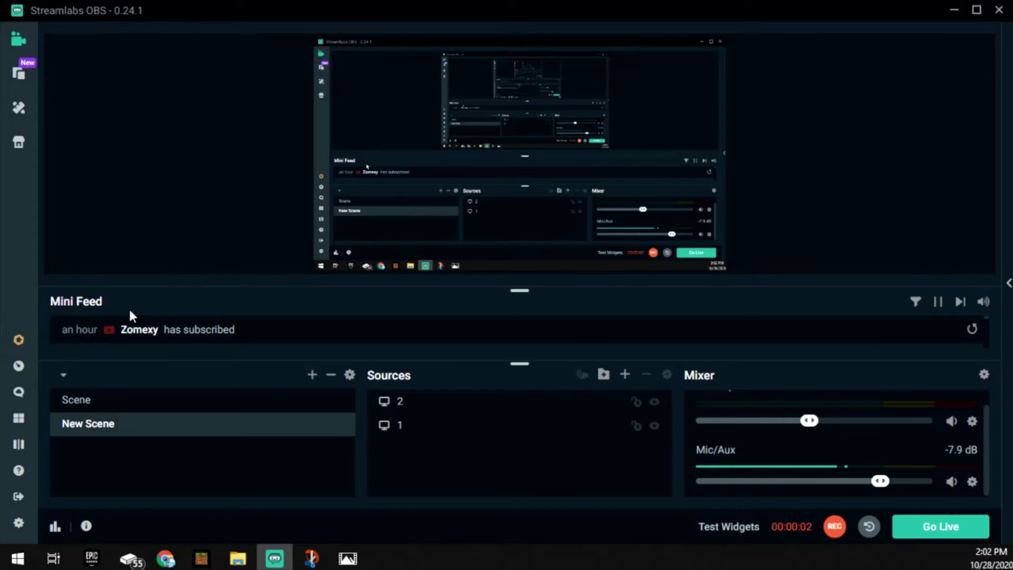
# - Add a new Game Capture source to New Scene from the Sources panel
pyautogui.click(625, 376)
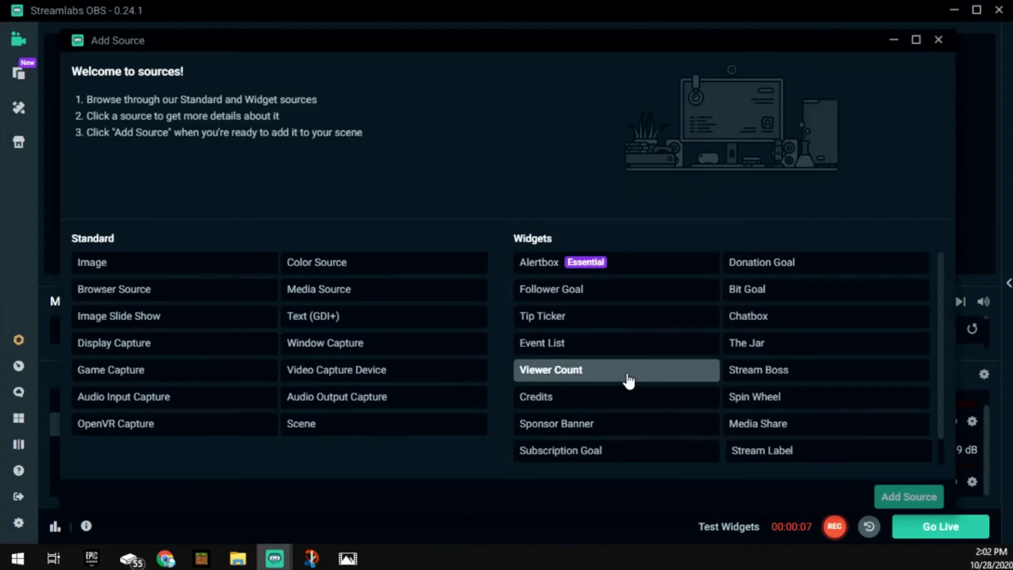
pyautogui.click(122, 379)
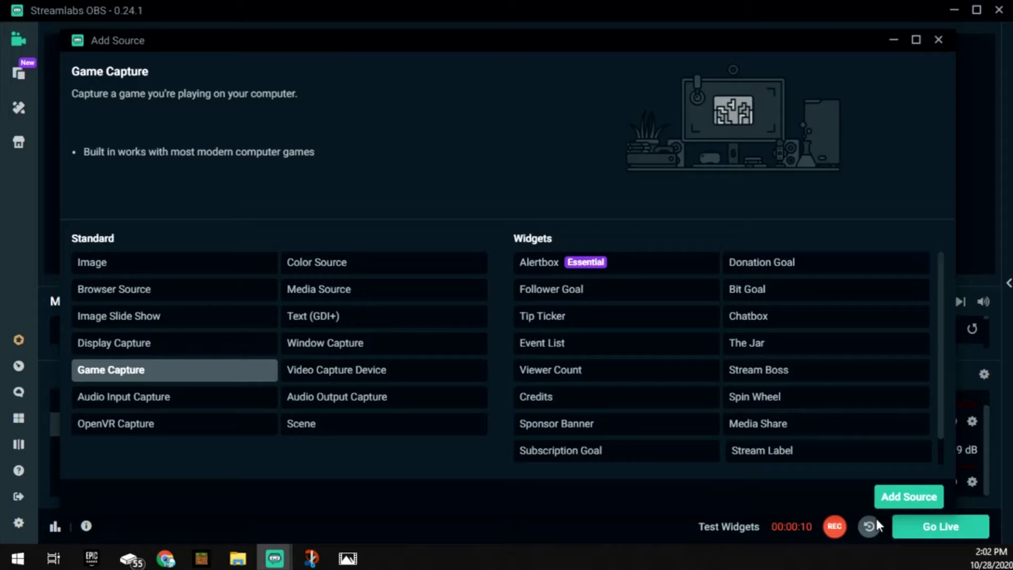
pyautogui.click(908, 496)
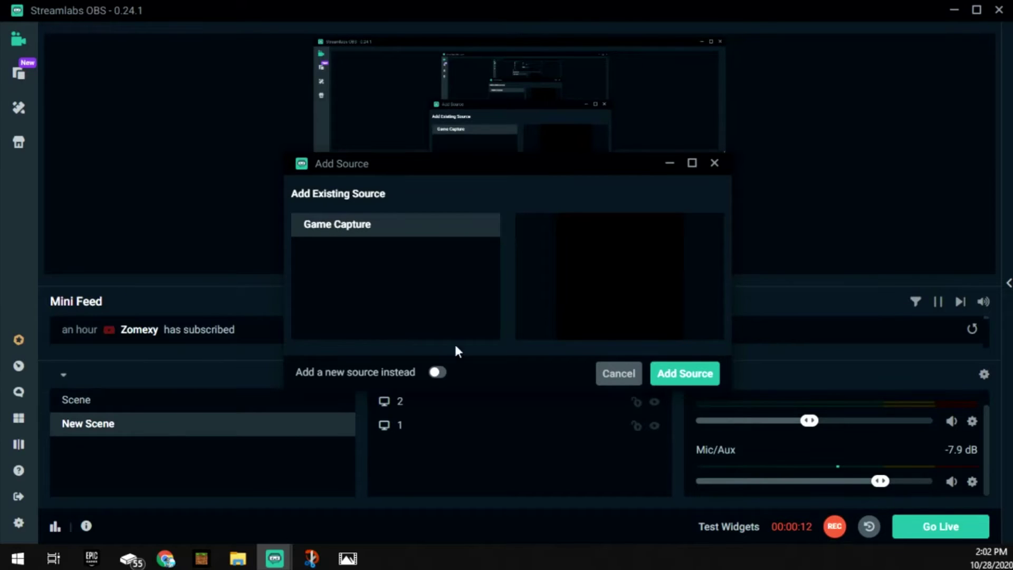
pyautogui.click(708, 375)
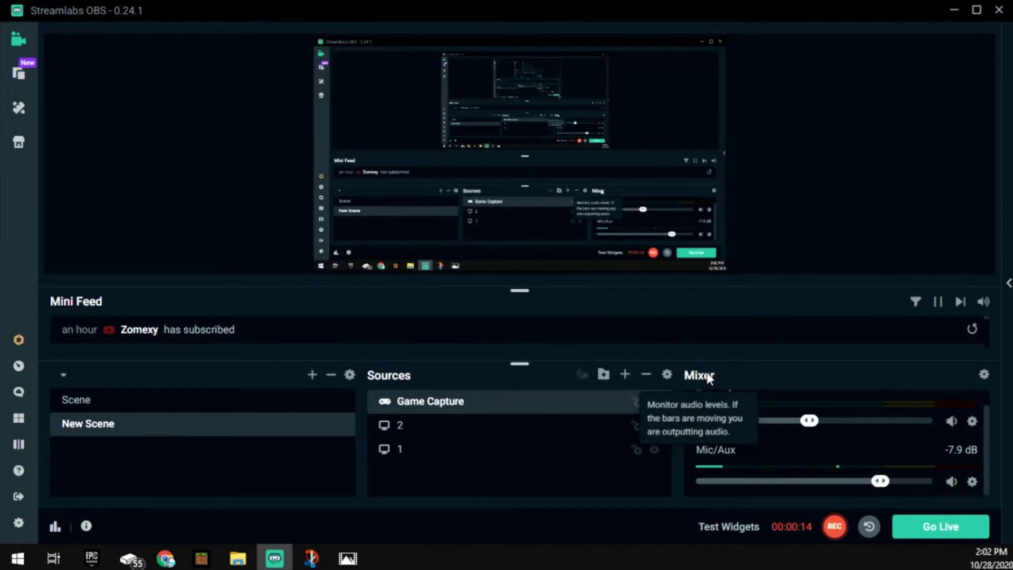
# - Set Game Capture mode to Capture specific window with window [XboxApp.exe]: Xbox Console Companion
pyautogui.rightClick(459, 407)
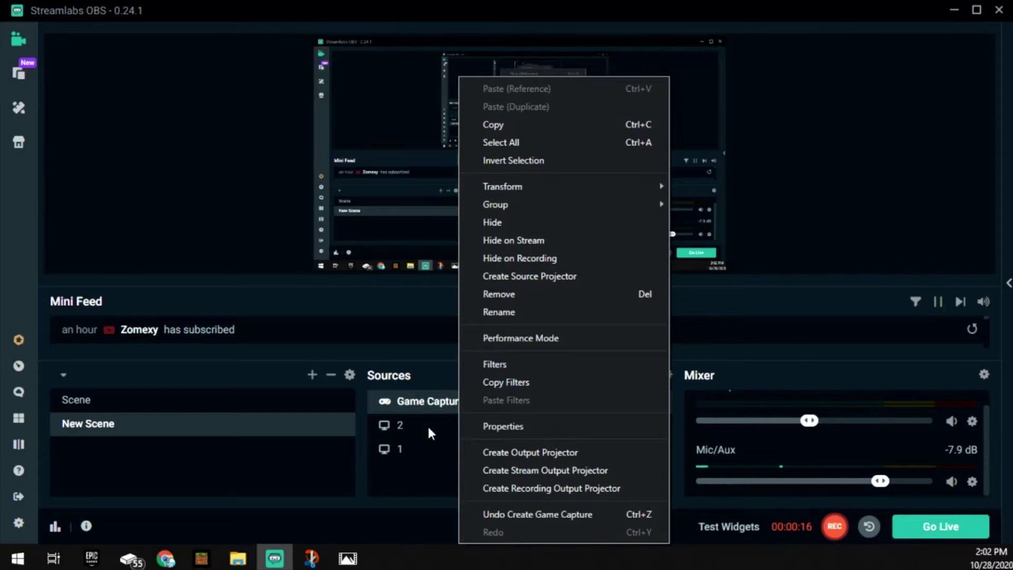
pyautogui.click(502, 425)
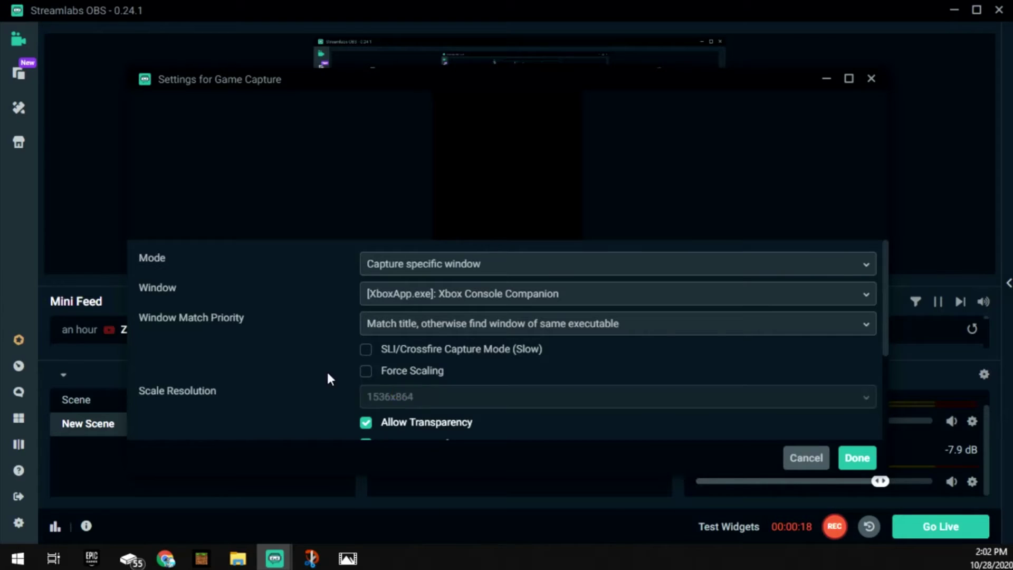
pyautogui.click(393, 265)
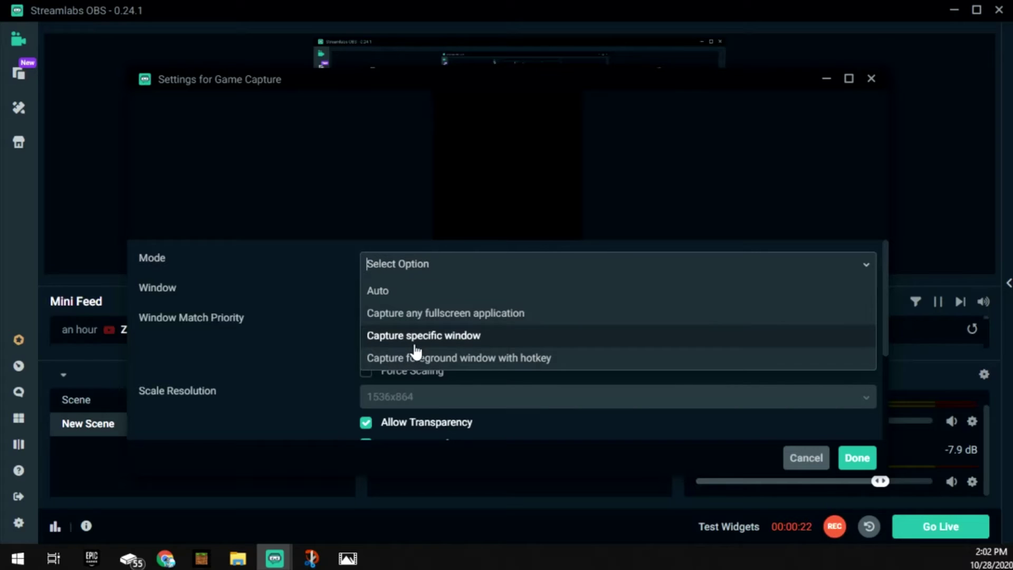
pyautogui.click(509, 335)
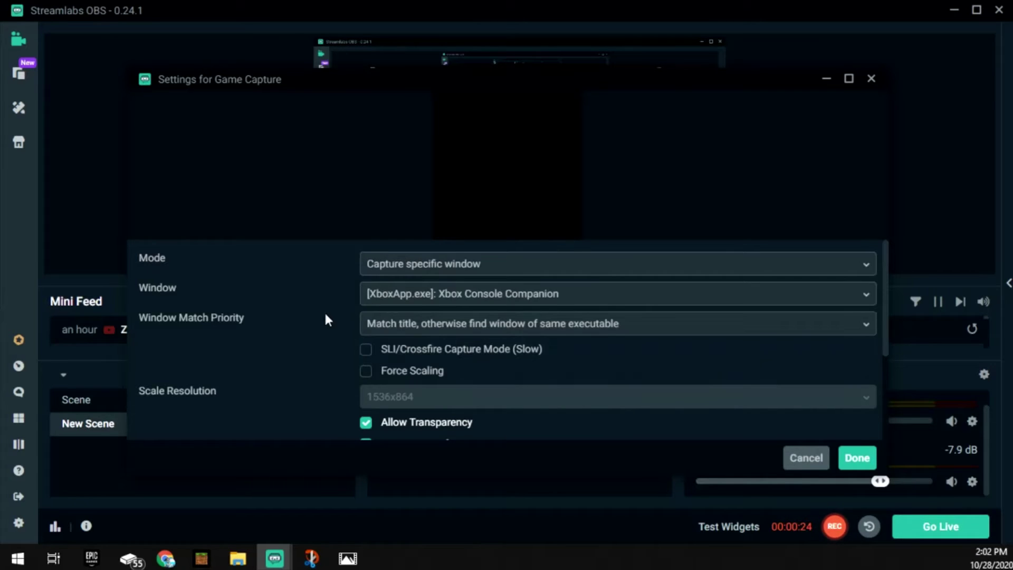
pyautogui.click(422, 298)
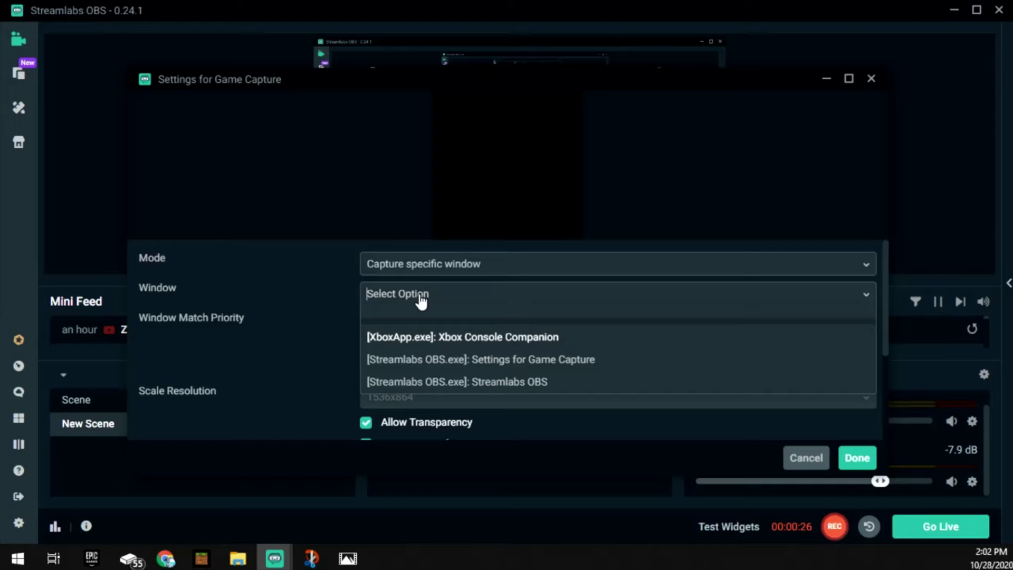
pyautogui.click(558, 340)
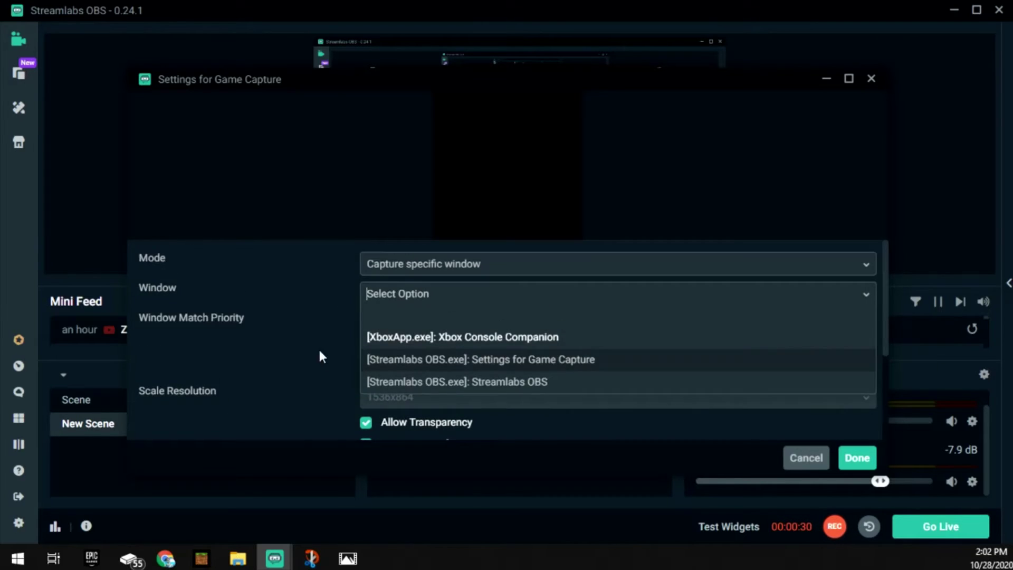
# - Review the remaining Game Capture properties and save them with Done
pyautogui.scroll(-2, 400, 314)
pyautogui.scroll(-2, 385, 366)
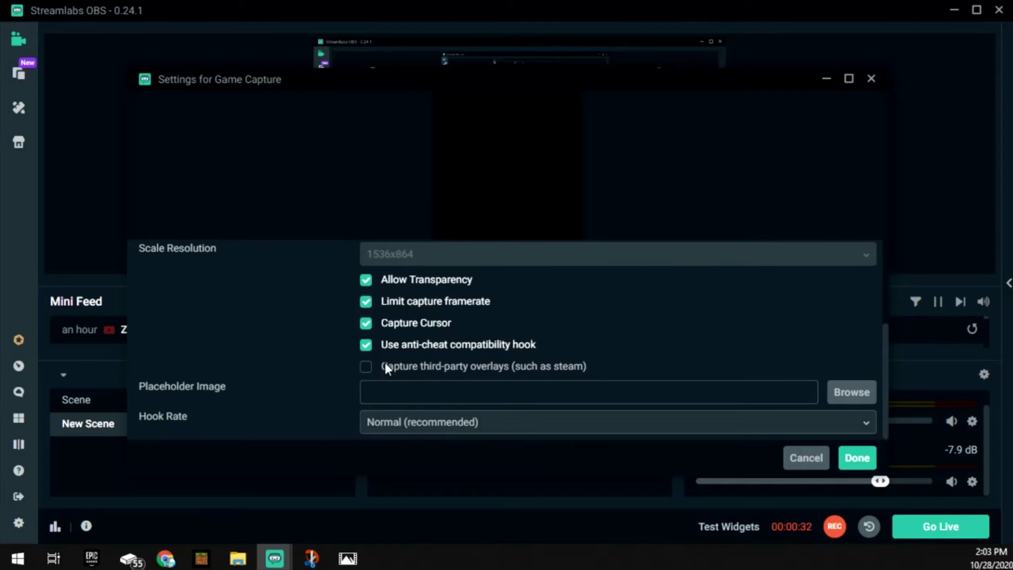
pyautogui.scroll(4, 432, 342)
pyautogui.scroll(-3, 427, 386)
pyautogui.scroll(3, 399, 300)
pyautogui.scroll(-1, 342, 372)
pyautogui.scroll(-2, 342, 372)
pyautogui.scroll(3, 396, 328)
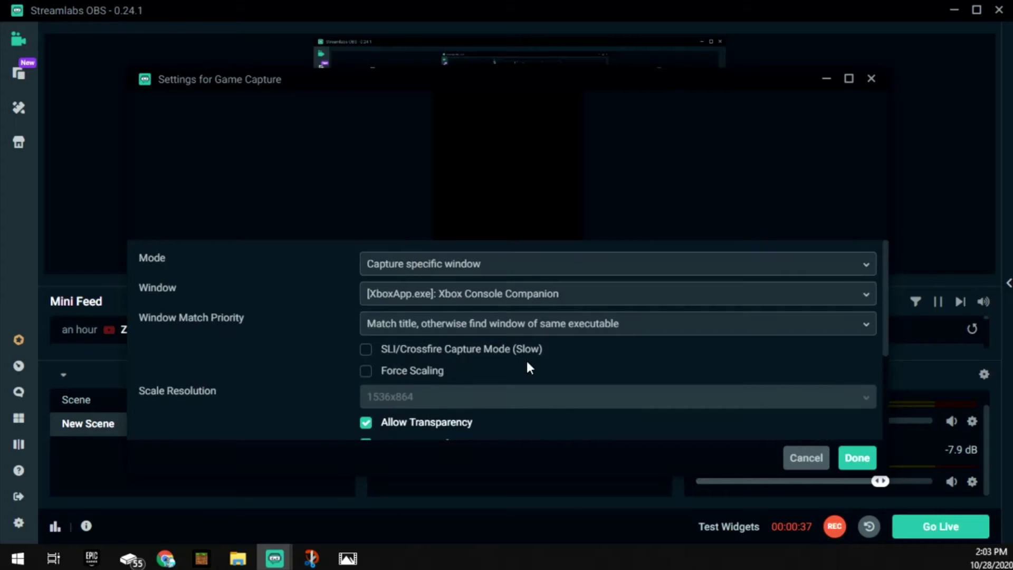
pyautogui.click(855, 460)
# - Reset the recording, launch Xbox Console Companion, reposition its window and show its navigation pane
pyautogui.click(834, 528)
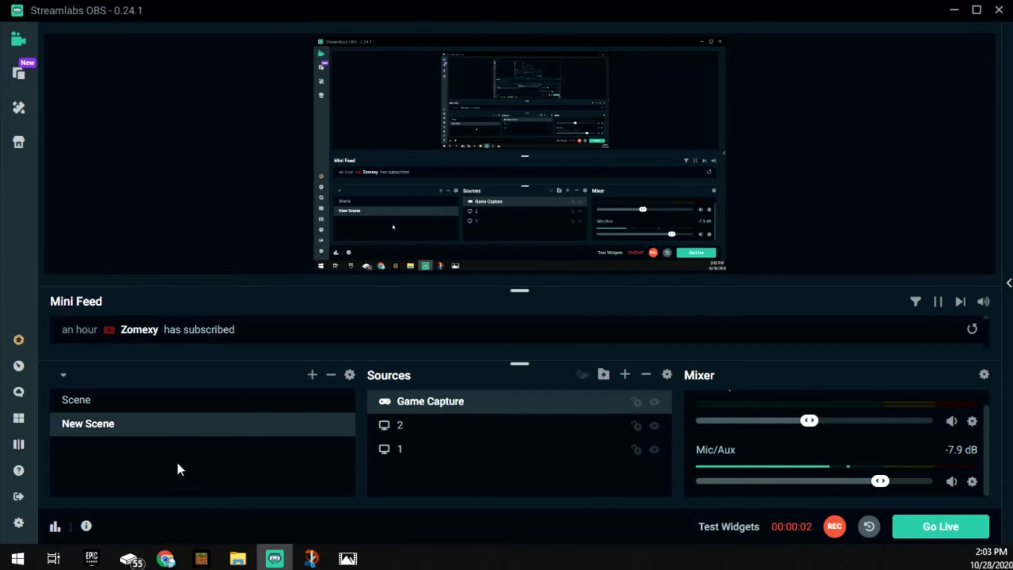
pyautogui.click(129, 560)
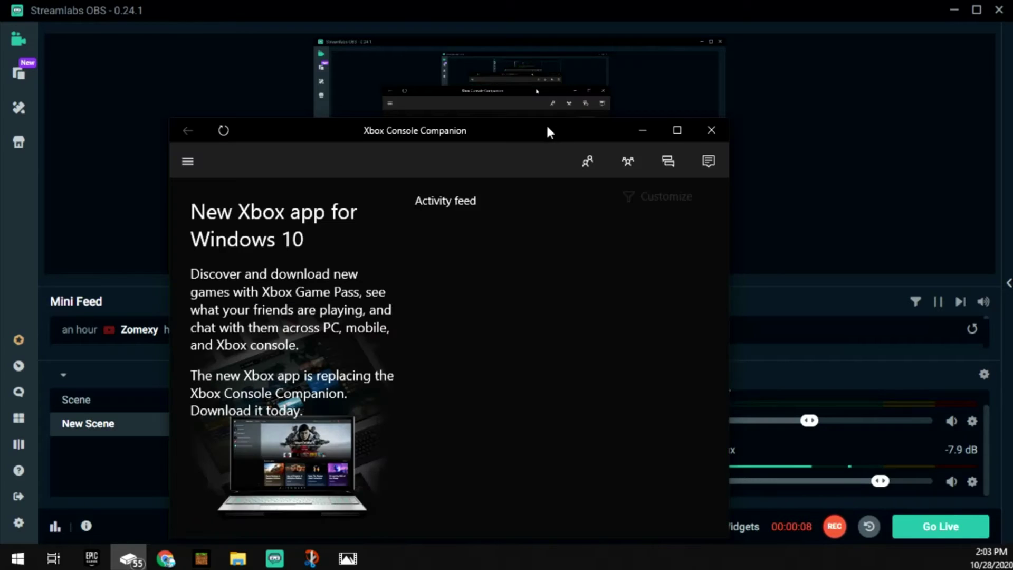
pyautogui.moveTo(545, 130); pyautogui.dragTo(607, 70)
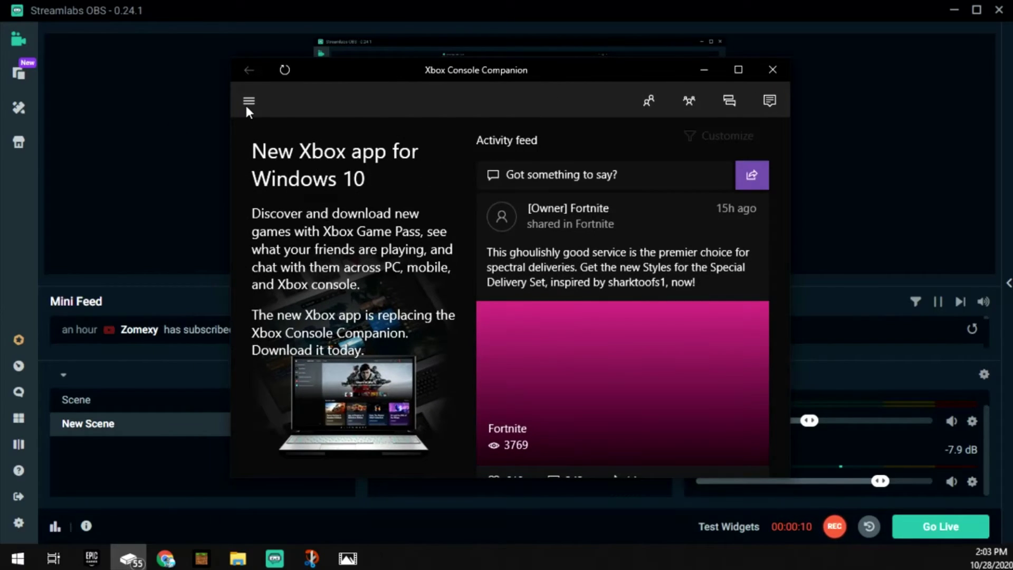
pyautogui.click(247, 106)
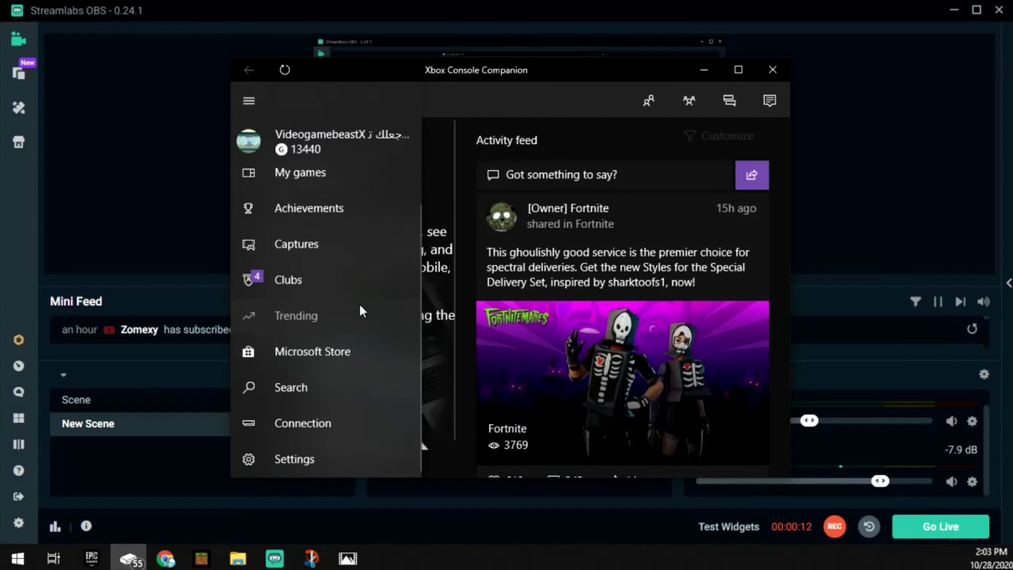
# - Browse the Start menu's installed apps, then bring Xbox Console Companion back forward
pyautogui.click(17, 558)
pyautogui.scroll(-3, 75, 498)
pyautogui.scroll(-5, 80, 488)
pyautogui.scroll(-3, 80, 488)
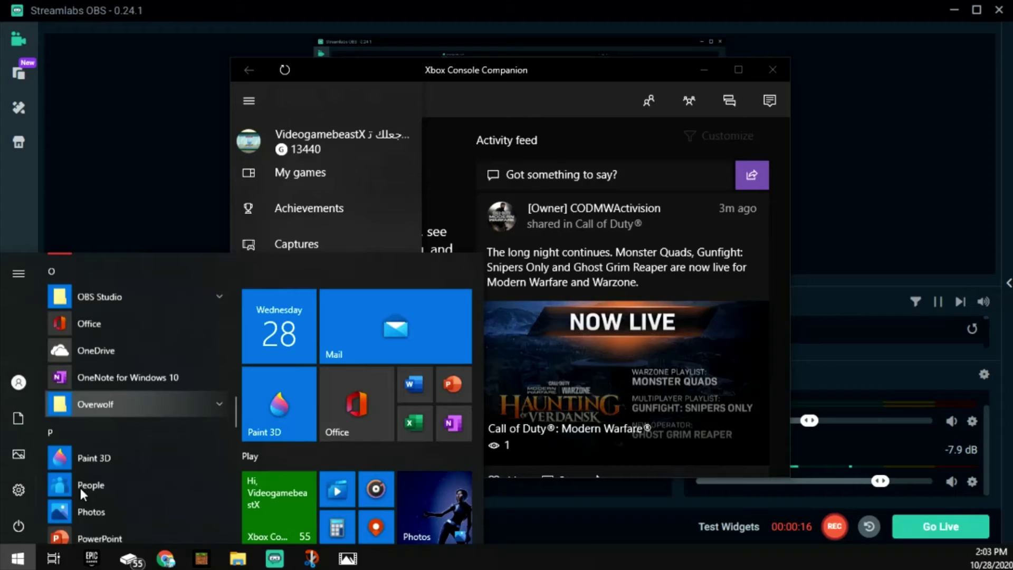
pyautogui.scroll(-3, 80, 487)
pyautogui.scroll(-3, 80, 488)
pyautogui.scroll(-5, 85, 495)
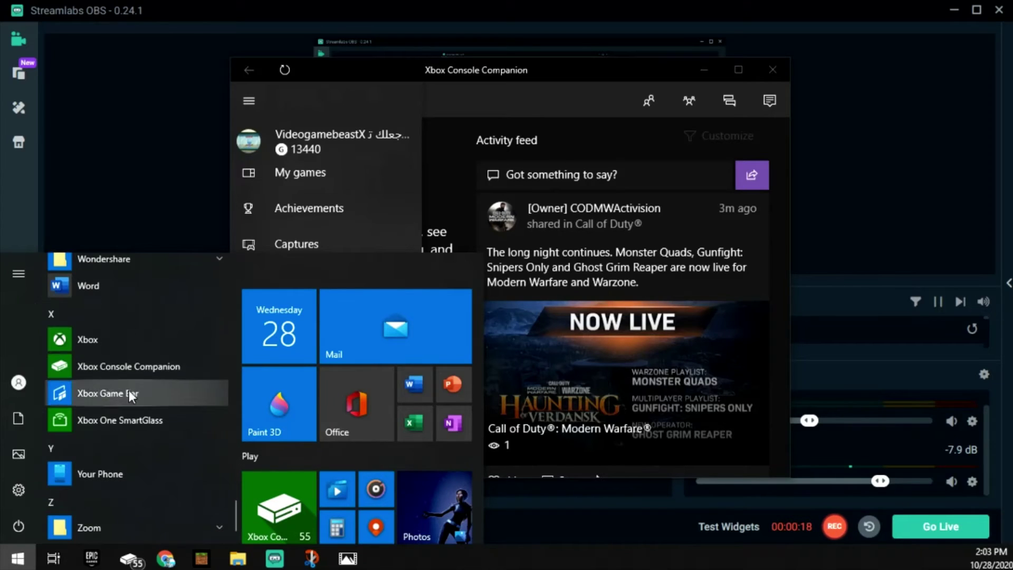
pyautogui.click(150, 187)
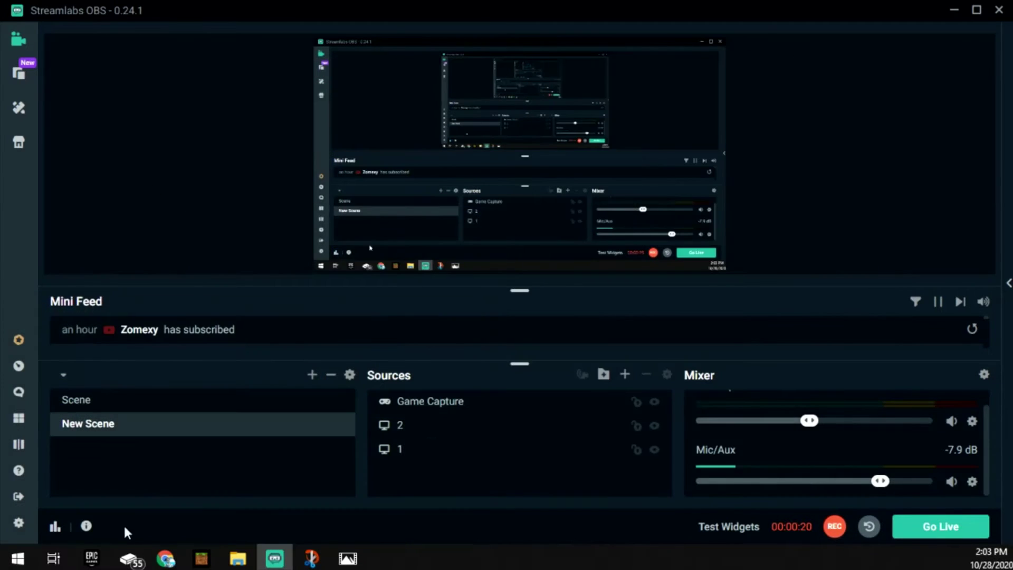
# - Power on the XboxOne, stream it to the PC, and exit full screen
pyautogui.click(128, 558)
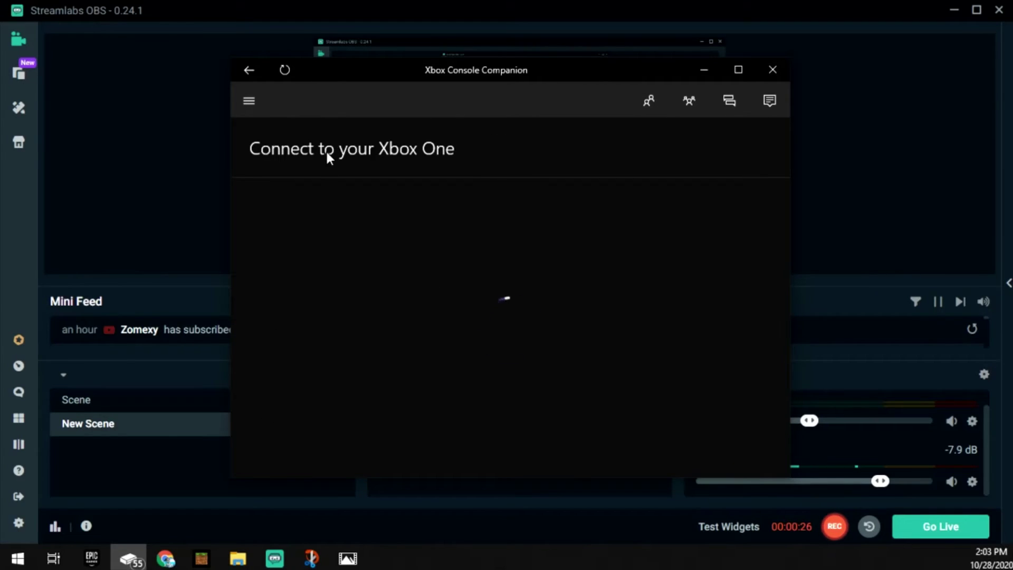
pyautogui.click(304, 220)
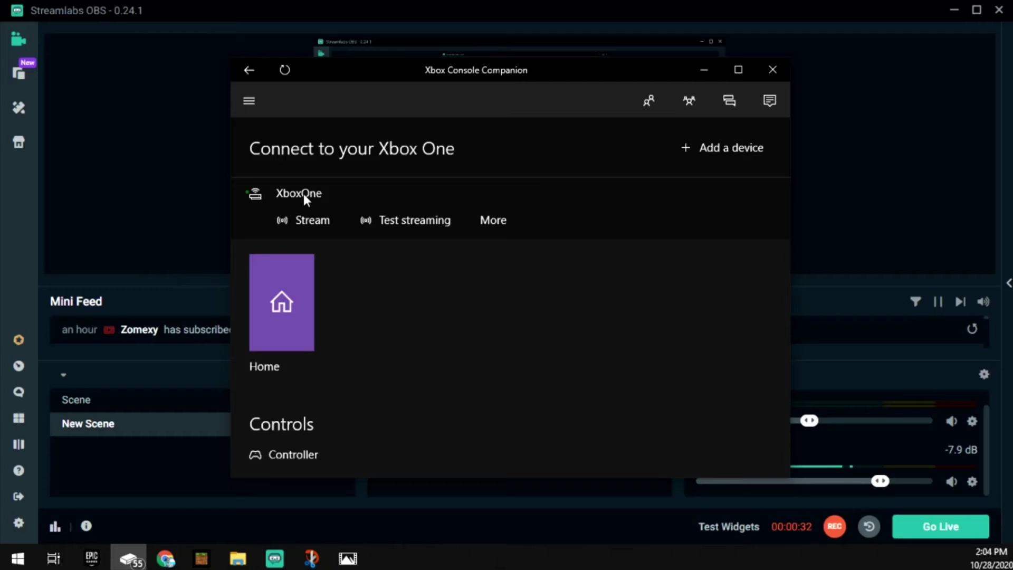
pyautogui.click(307, 226)
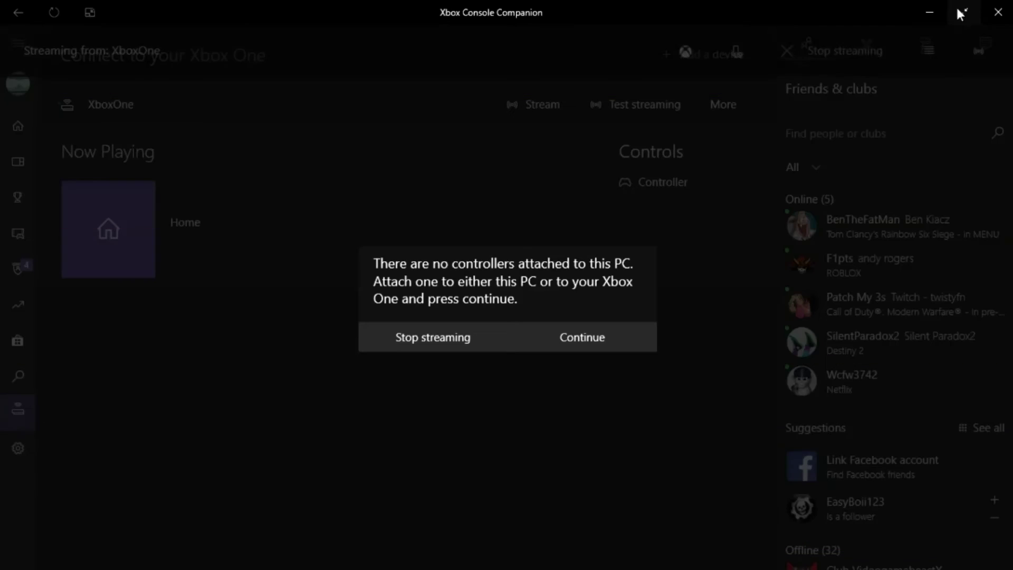
pyautogui.click(959, 15)
# - Continue without a controller and drag the Game Capture to the centre of the OBS preview
pyautogui.click(584, 326)
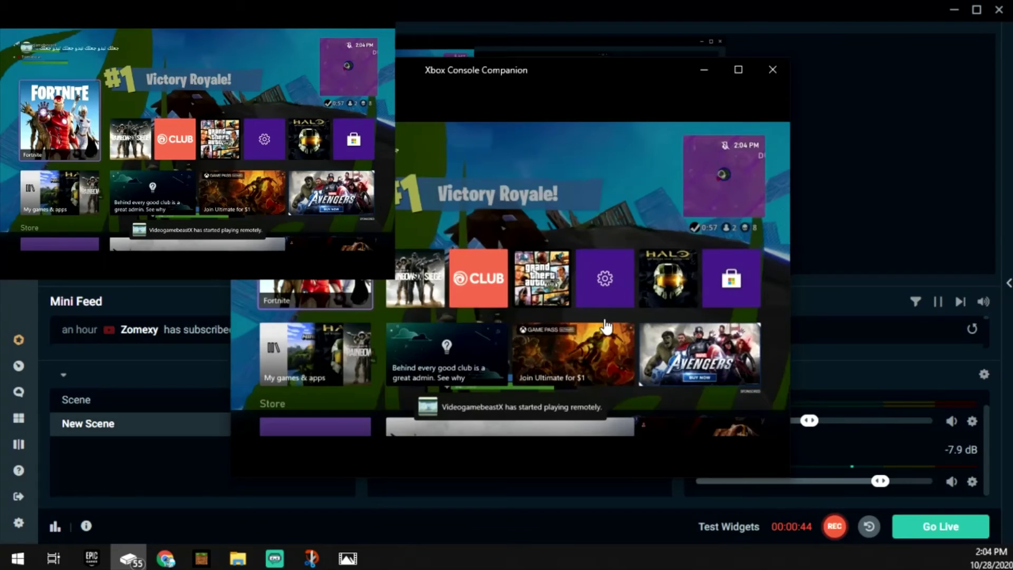
pyautogui.click(896, 182)
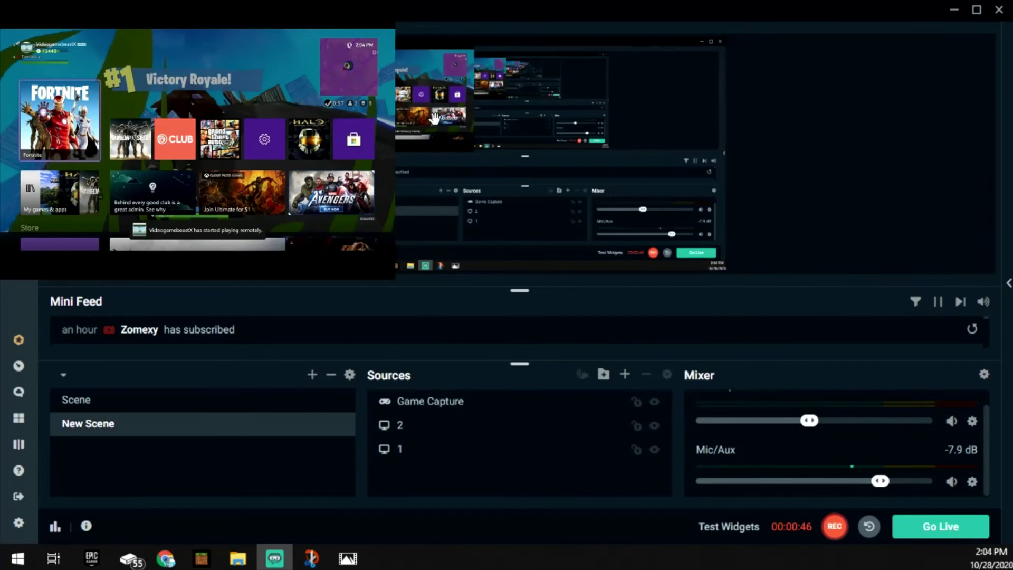
pyautogui.moveTo(369, 105); pyautogui.dragTo(641, 179)
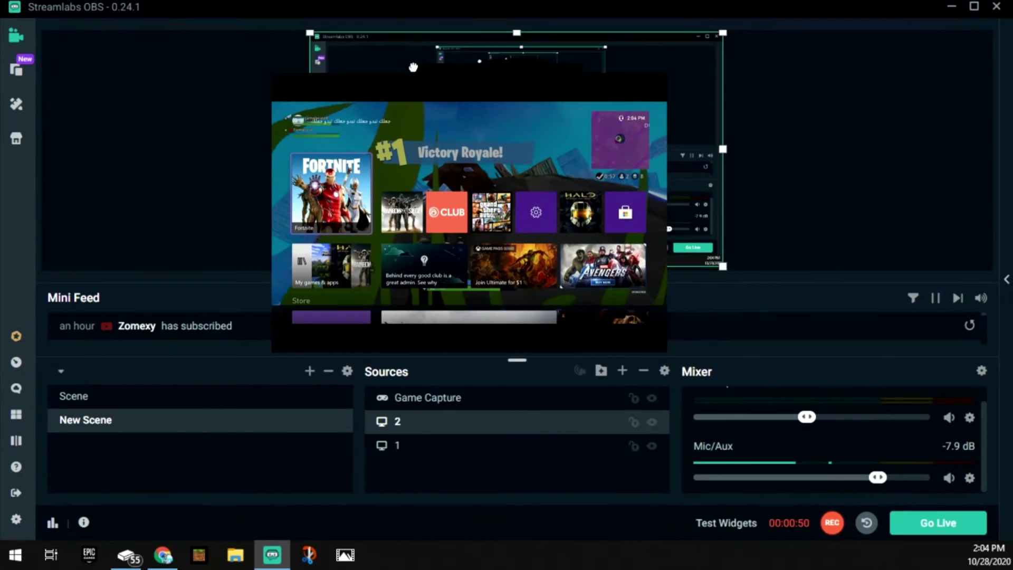
# - Adjust sources 2 and 1 in the preview, nudging source 1 slightly down
pyautogui.click(691, 201)
pyautogui.moveTo(521, 38); pyautogui.dragTo(521, 53)
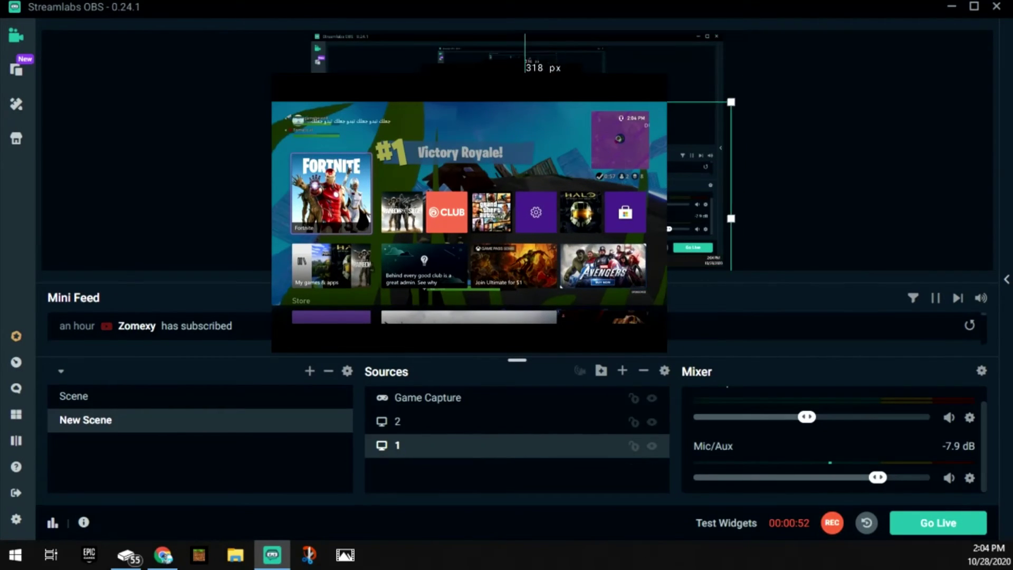
pyautogui.click(874, 168)
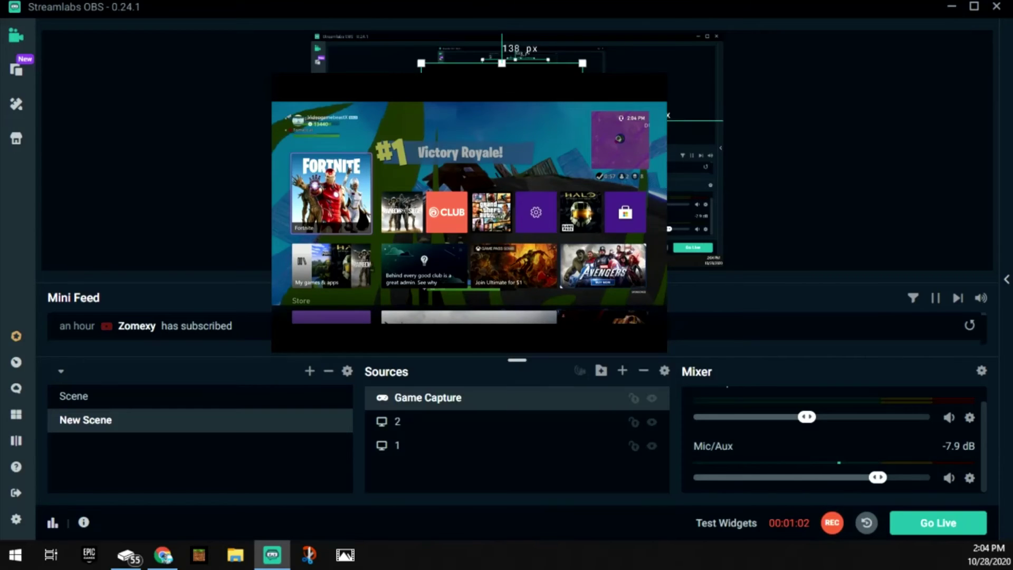
pyautogui.click(527, 116)
pyautogui.click(844, 164)
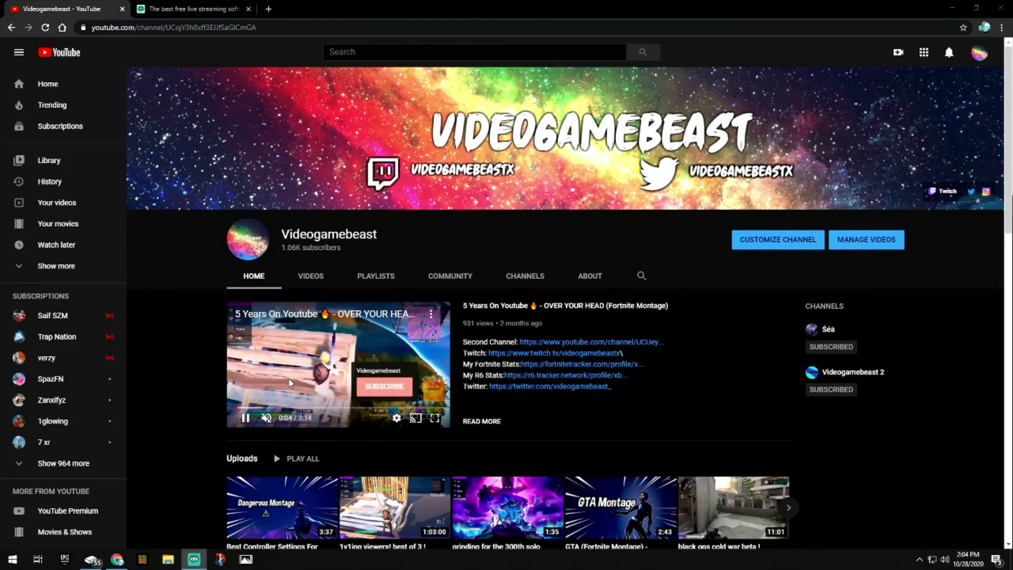
# - Pause the channel trailer, go to Create > Go live, and copy the stream key
pyautogui.click(328, 352)
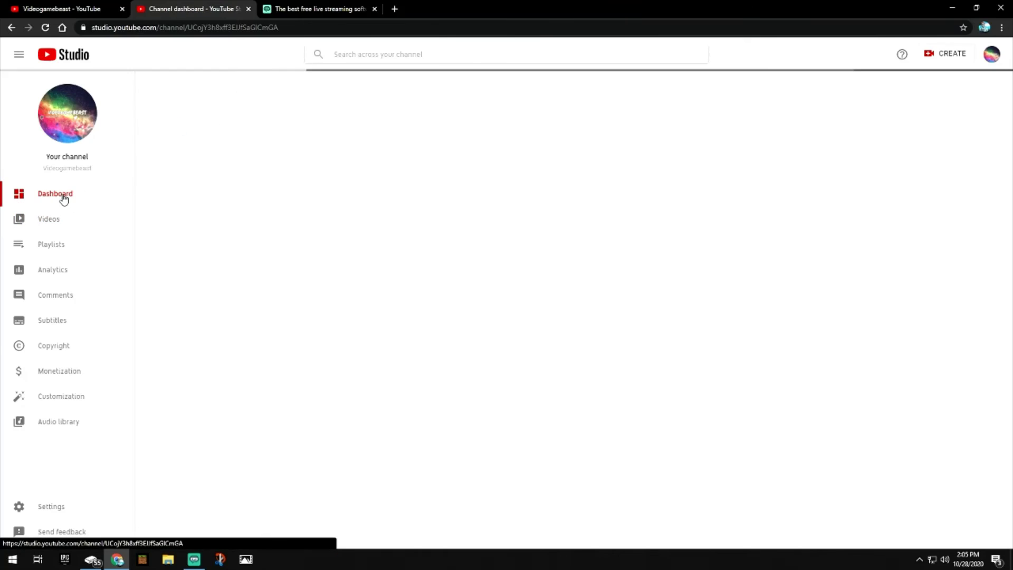
pyautogui.click(952, 55)
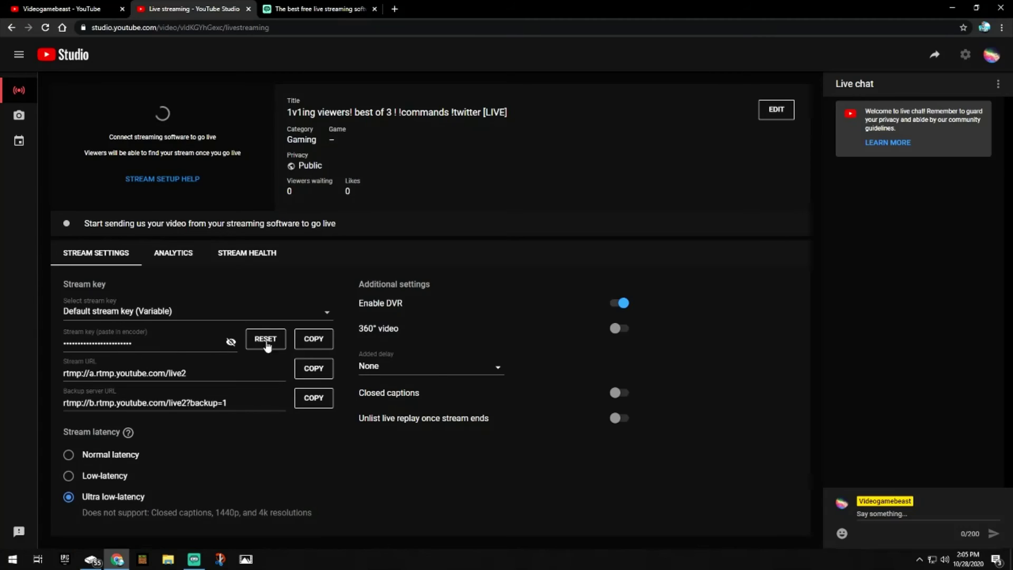
pyautogui.click(319, 347)
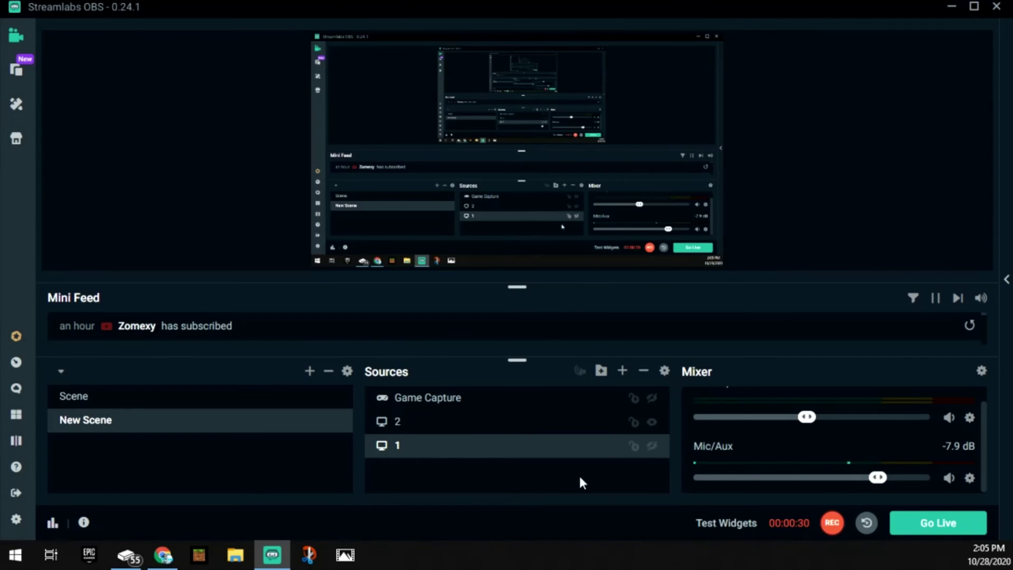
# - In Settings > Stream, switch to streaming via custom ingest
pyautogui.click(16, 519)
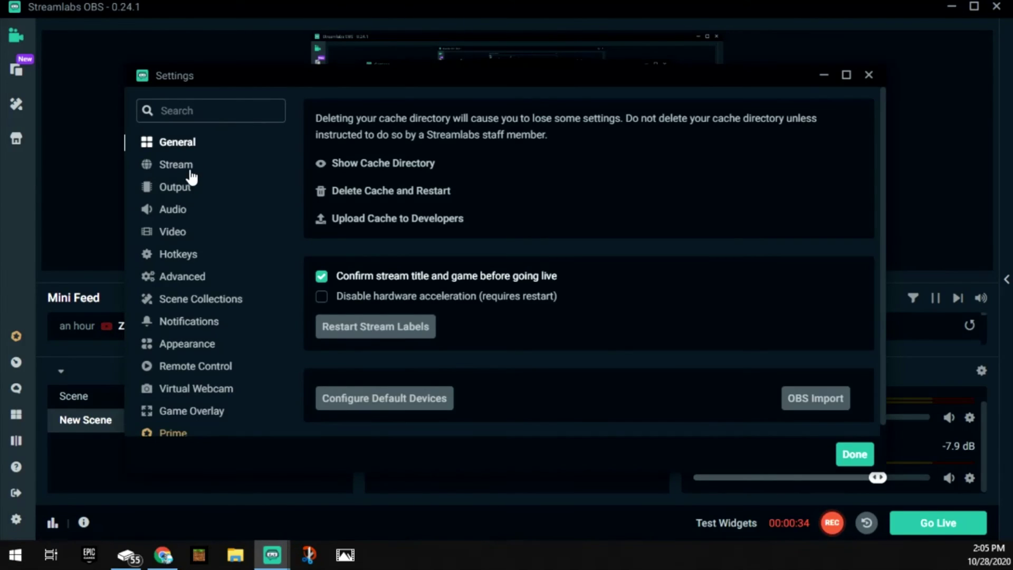
pyautogui.click(192, 166)
pyautogui.scroll(-2, 352, 235)
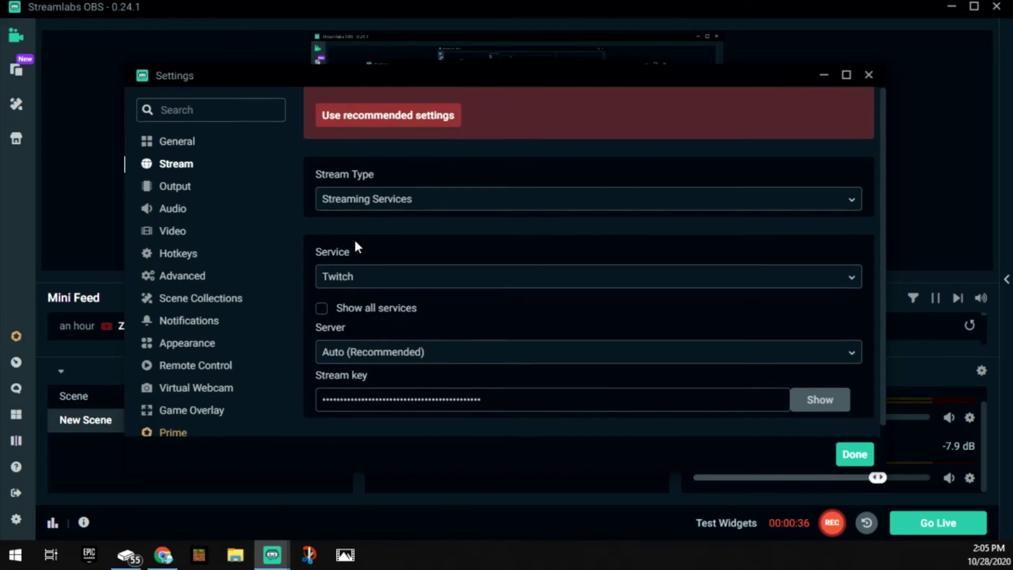
pyautogui.scroll(2, 369, 264)
pyautogui.click(385, 174)
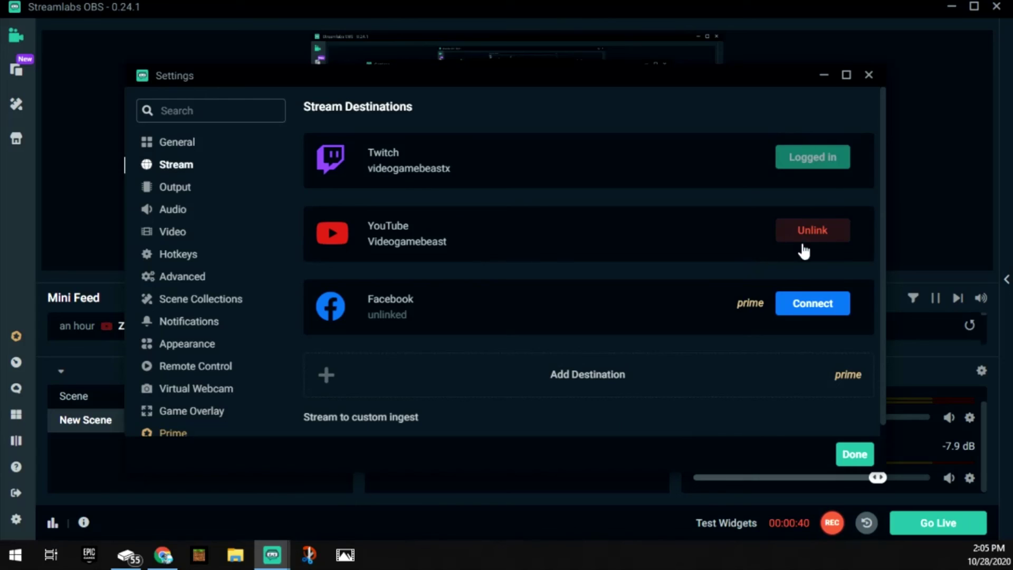
pyautogui.scroll(-1, 792, 248)
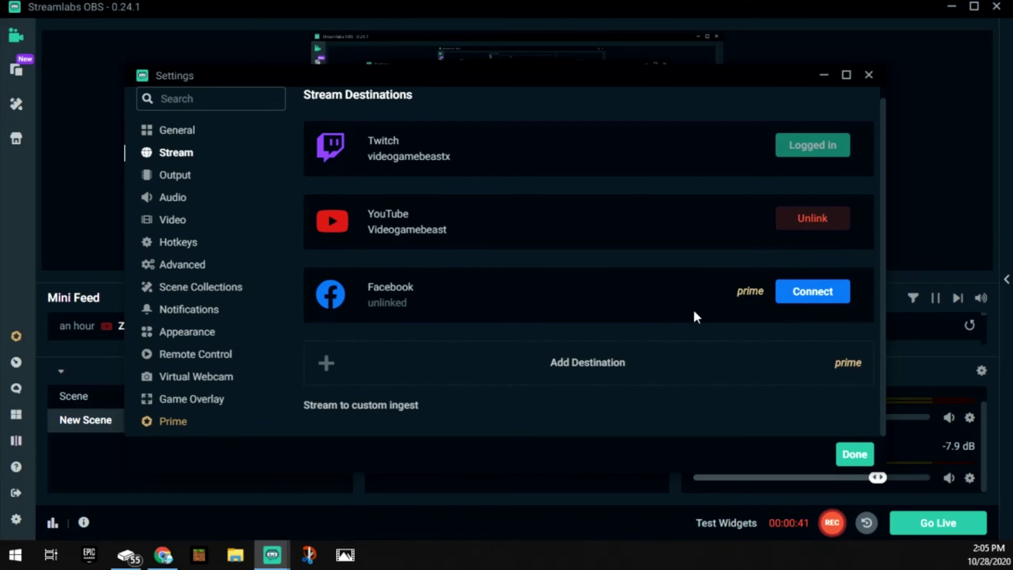
pyautogui.click(360, 405)
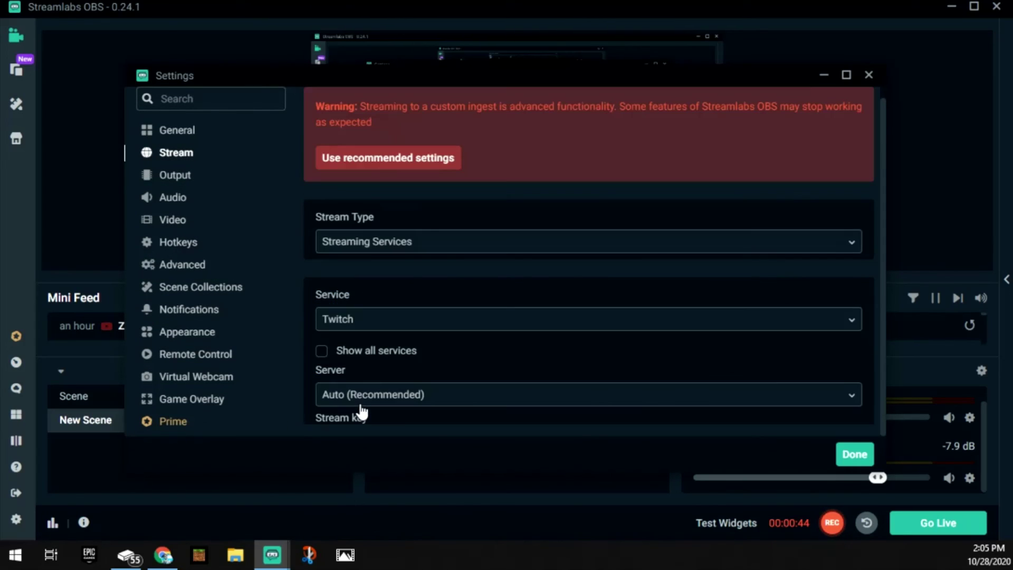
pyautogui.scroll(-1, 403, 256)
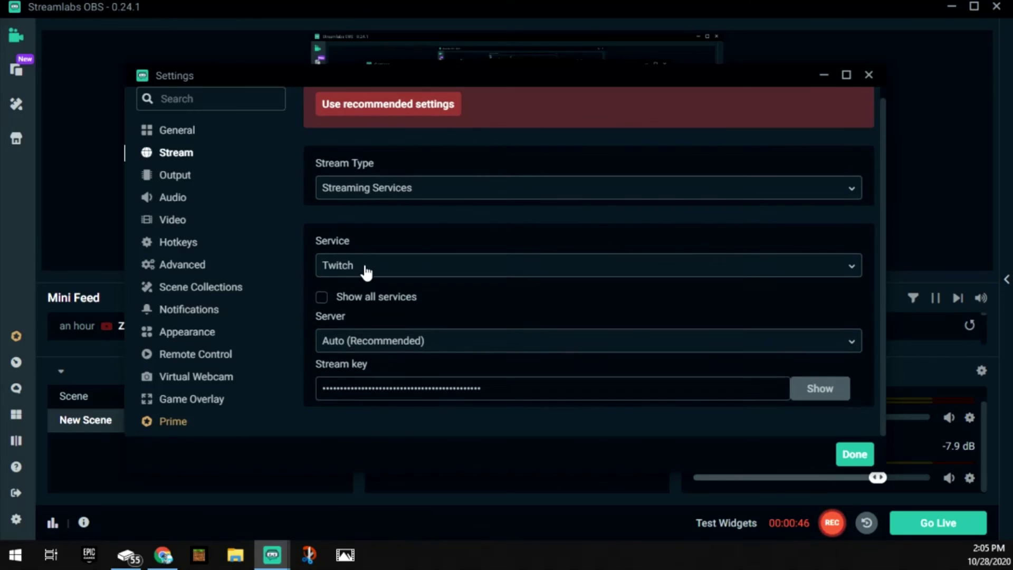
# - Choose YouTube / YouTube Gaming as the service, replace the old stream key with the copied one, and save
pyautogui.click(364, 265)
pyautogui.click(397, 315)
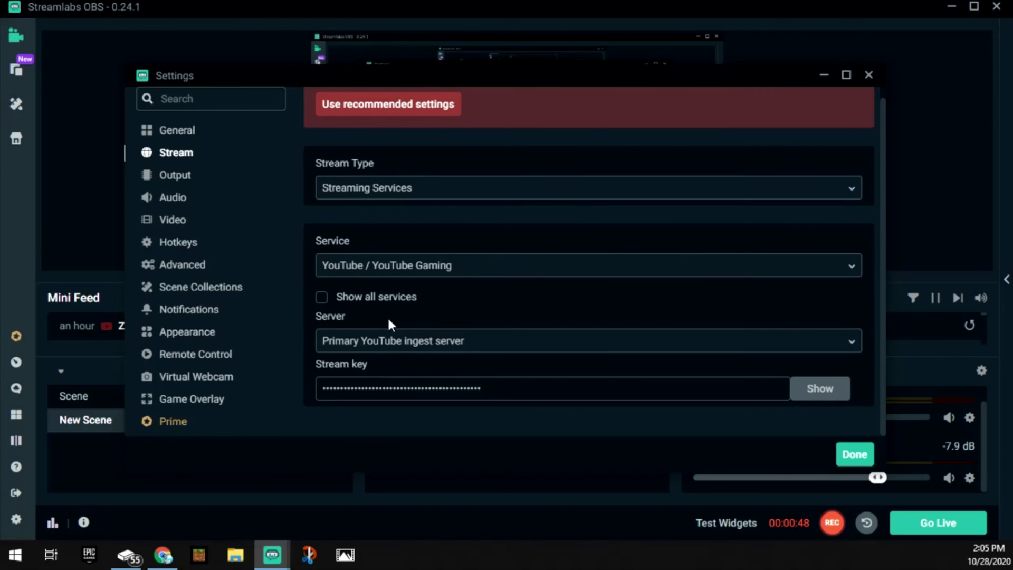
pyautogui.hotkey('ctrl', 'a')
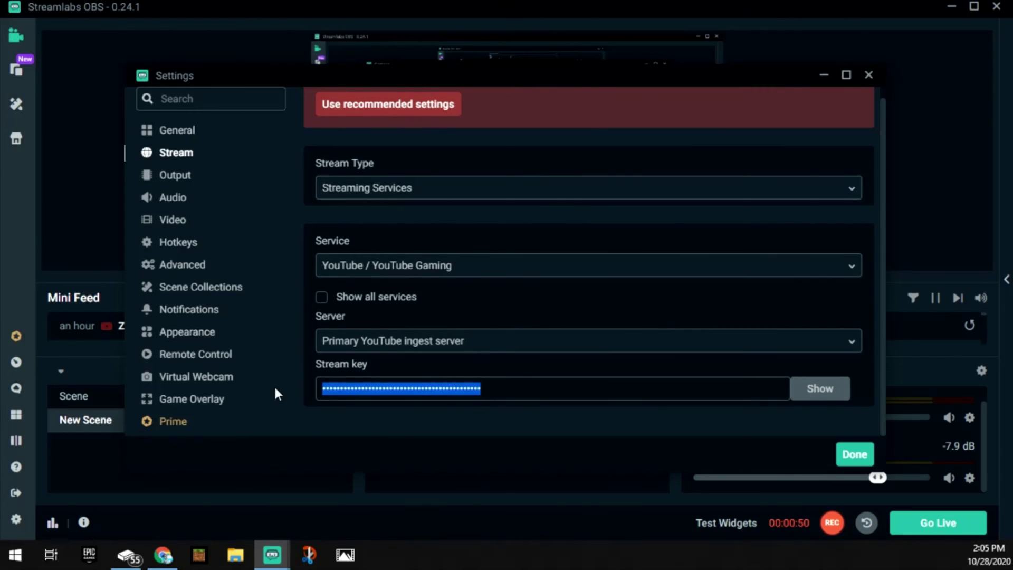
pyautogui.press('BackSpace')
pyautogui.hotkey('ctrl', 'v')
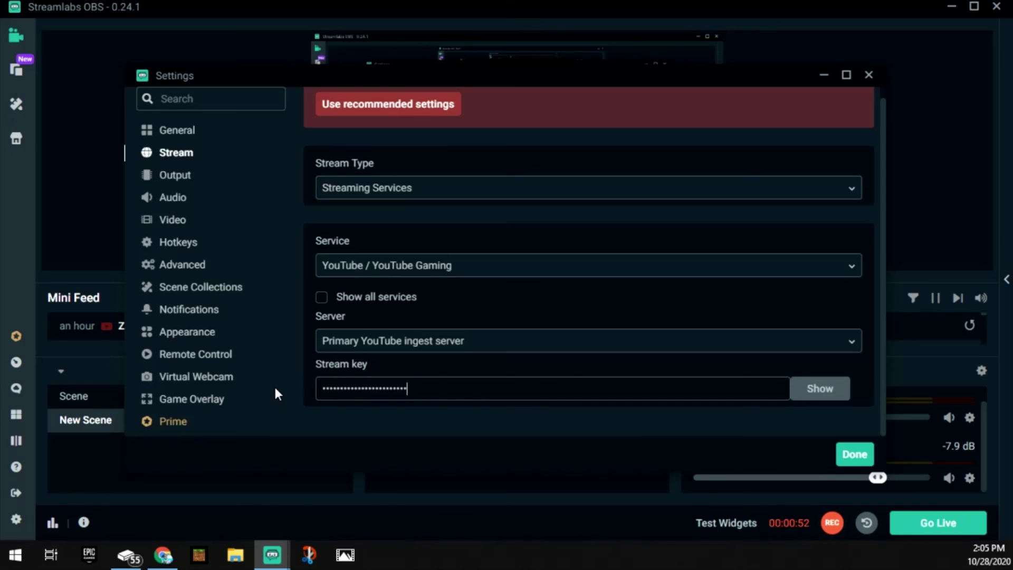
pyautogui.click(851, 462)
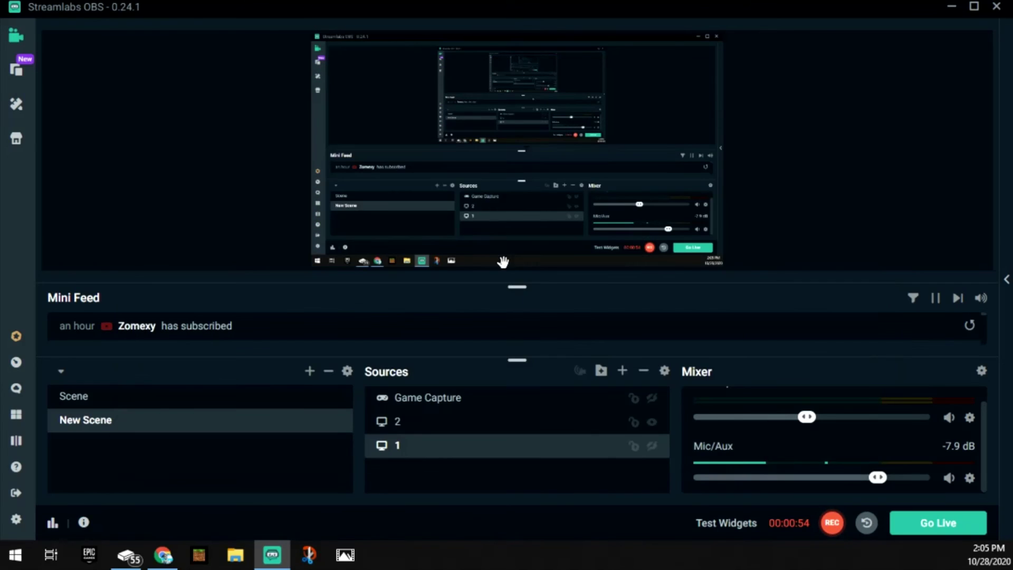